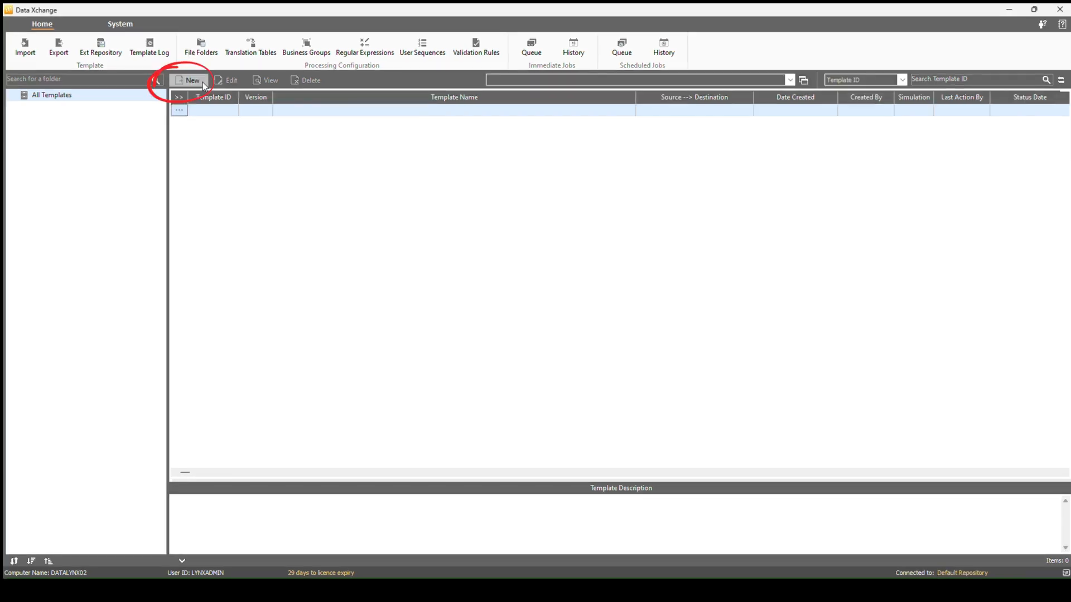
# Create a template named Demo Xchange Template with processing server DATALYNX02 and a Medium security level
pyautogui.click(199, 92)
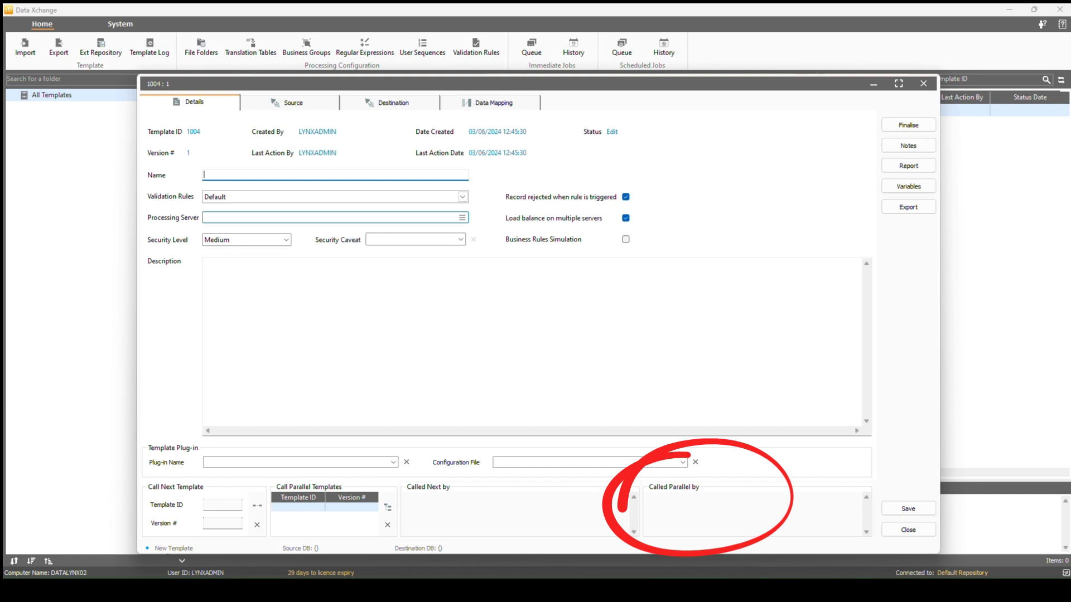
pyautogui.write('Demo Xchange Template')
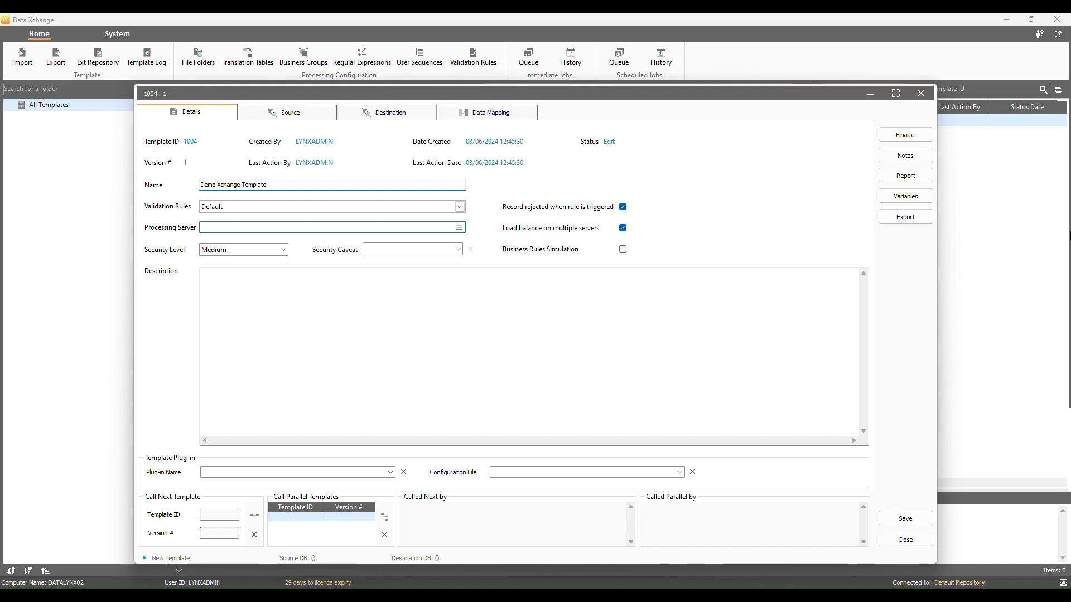
pyautogui.click(459, 227)
pyautogui.doubleClick(490, 152)
pyautogui.click(282, 249)
pyautogui.click(229, 270)
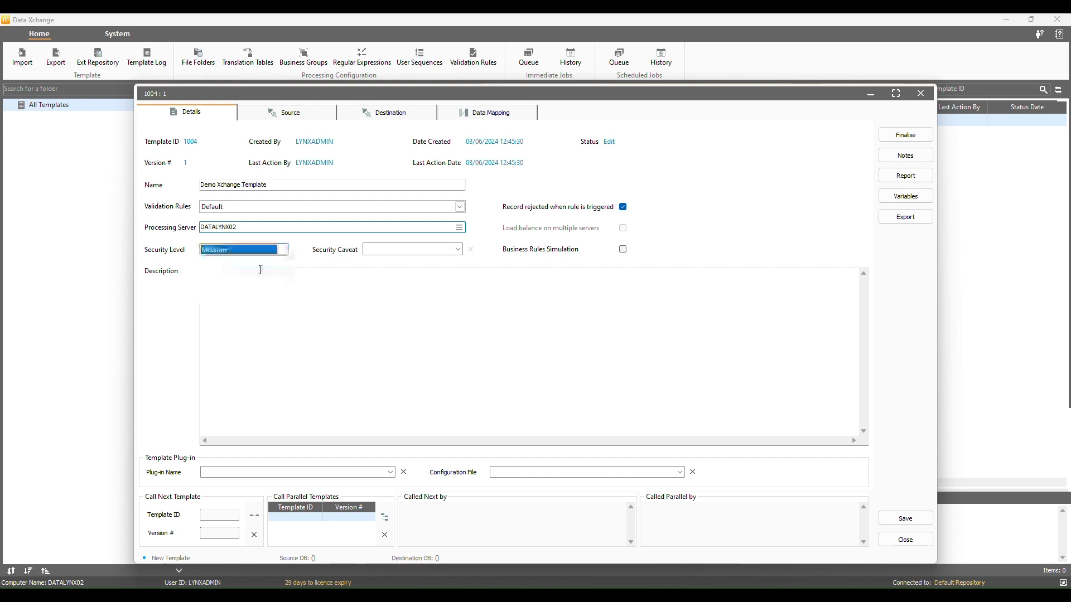
# In the template's source settings, try the Oracle and SQL Server database types to inspect their connection fields
pyautogui.click(300, 118)
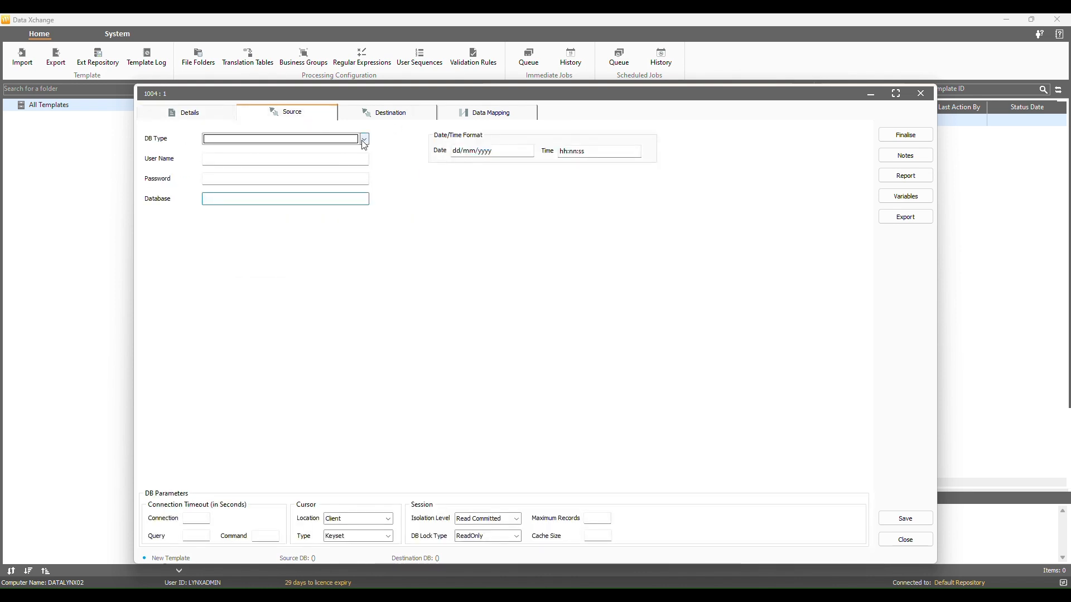
pyautogui.click(363, 138)
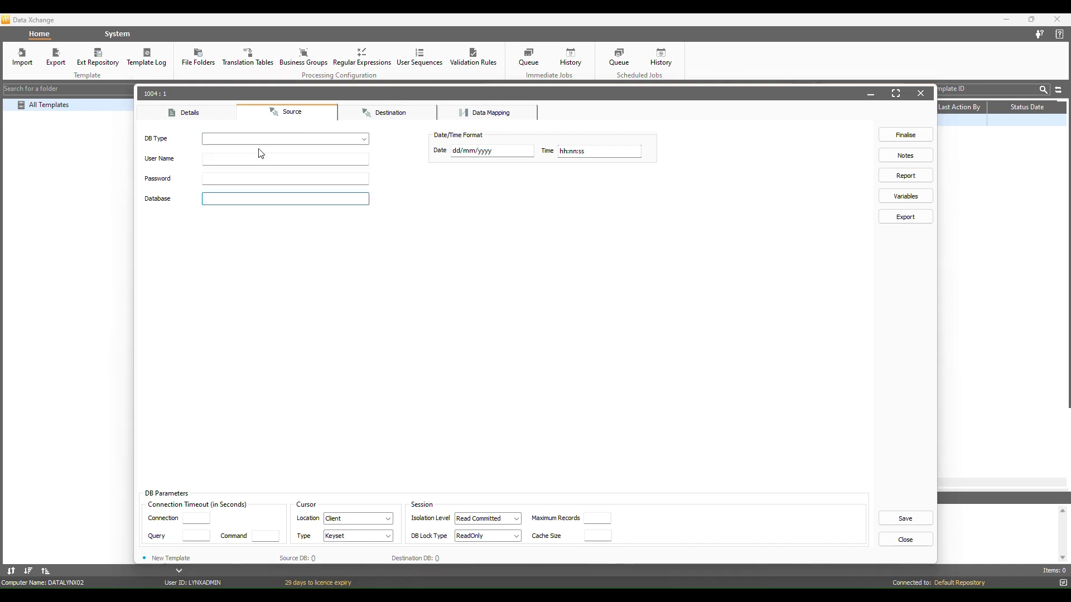
pyautogui.click(294, 140)
pyautogui.click(239, 152)
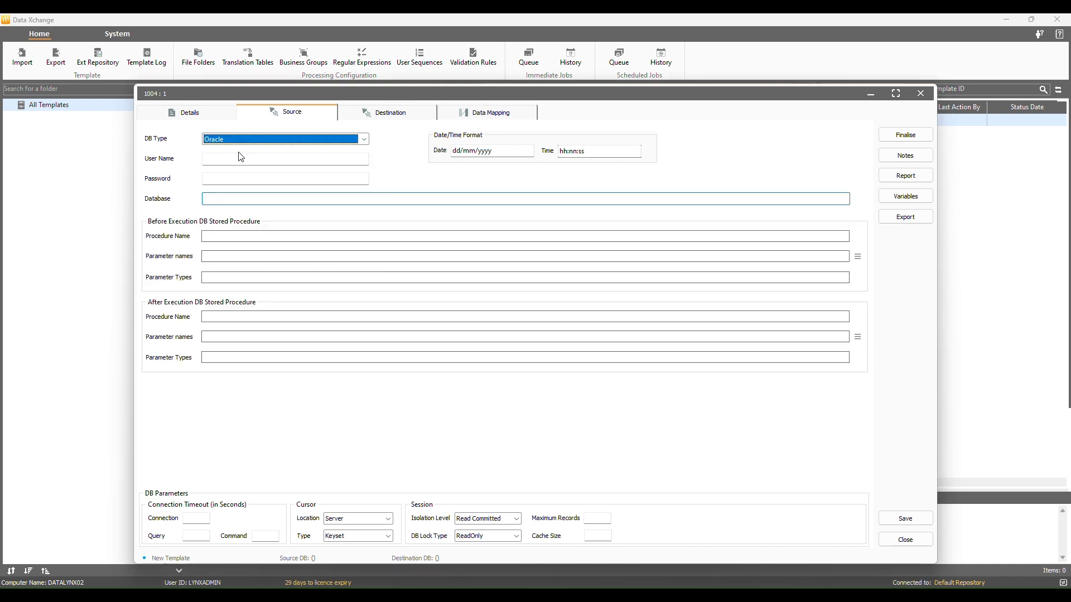
pyautogui.click(218, 164)
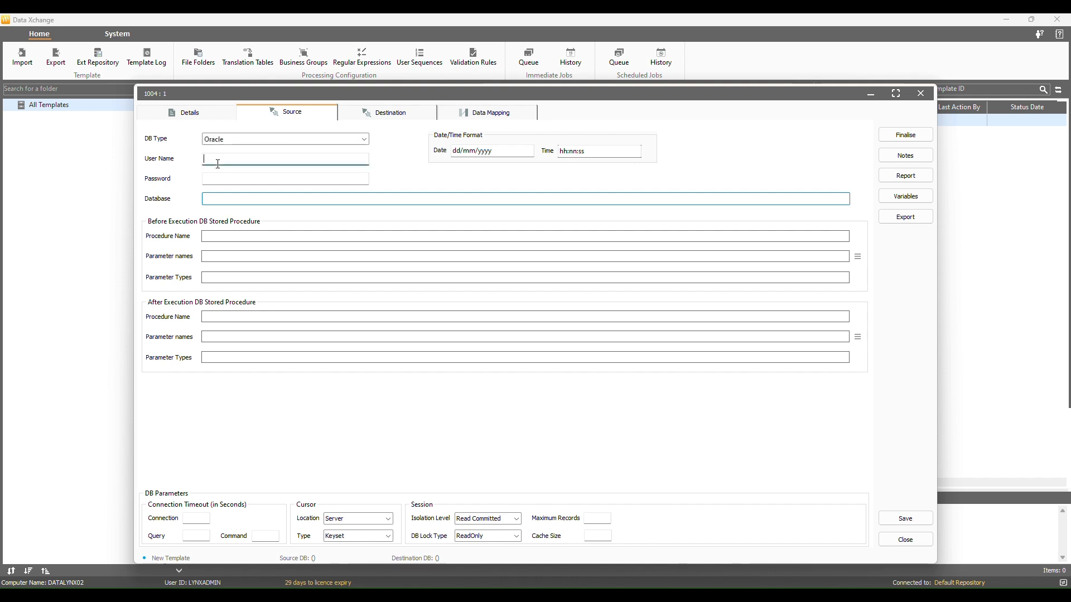
pyautogui.click(216, 200)
pyautogui.click(364, 140)
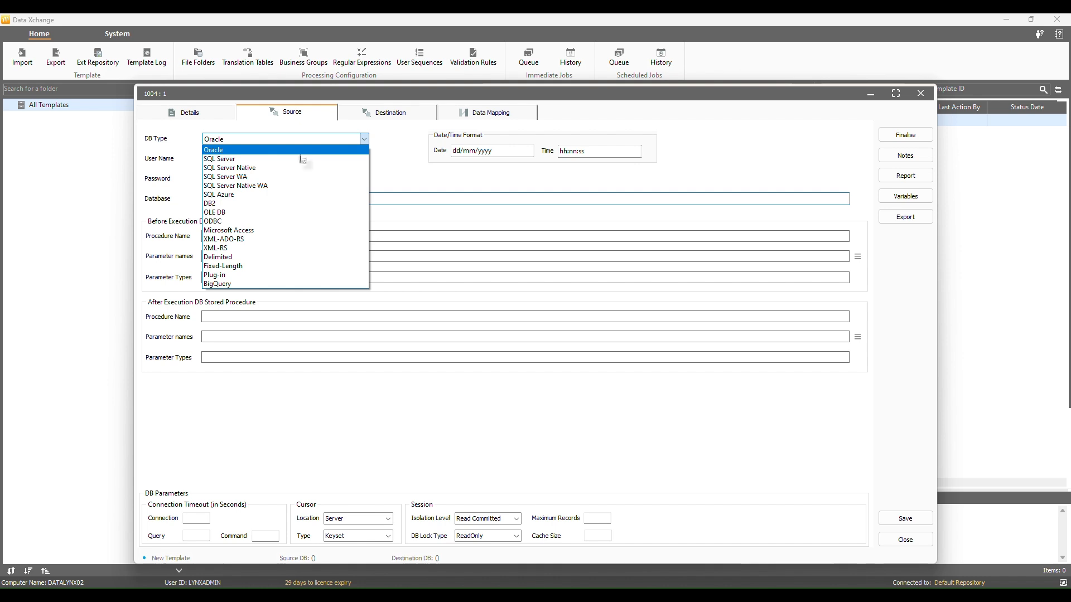
pyautogui.click(285, 160)
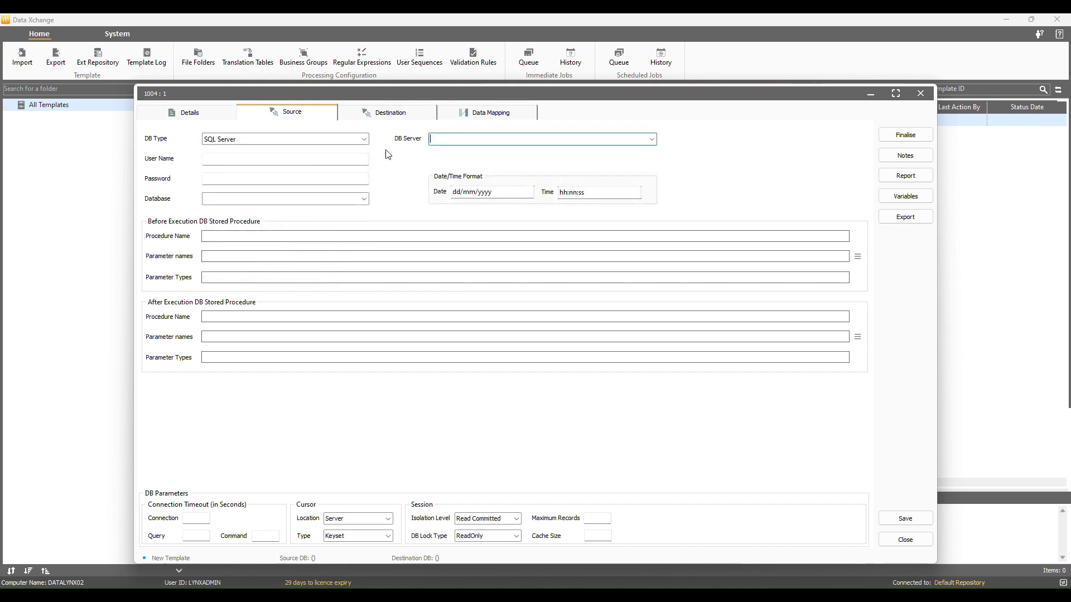
# Try OLE DB as the source database type and fill in the sample Excel and SAP HANA connection strings
pyautogui.click(365, 141)
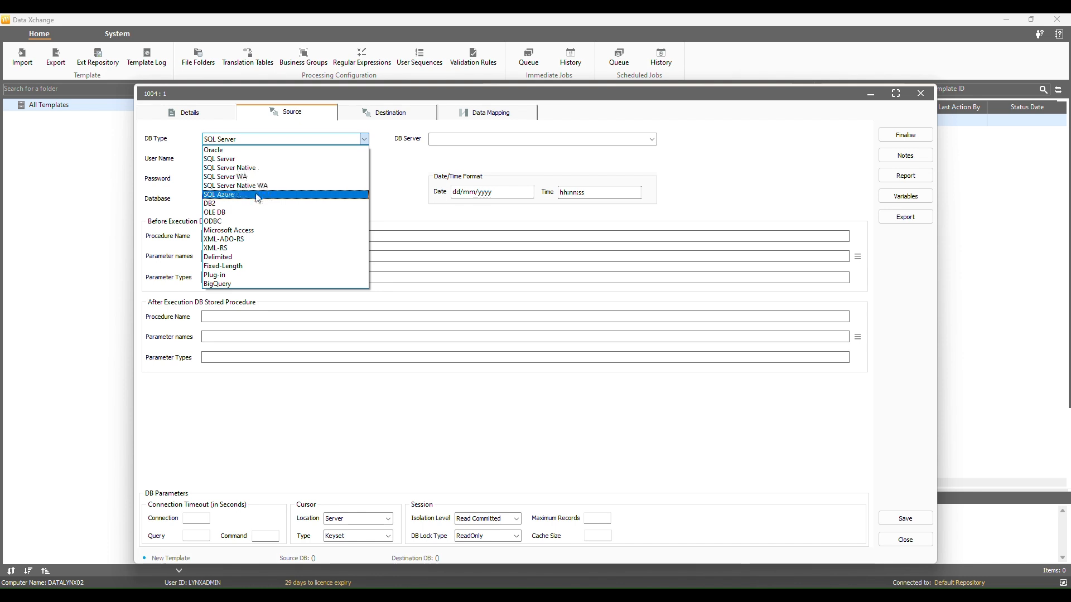
pyautogui.click(233, 215)
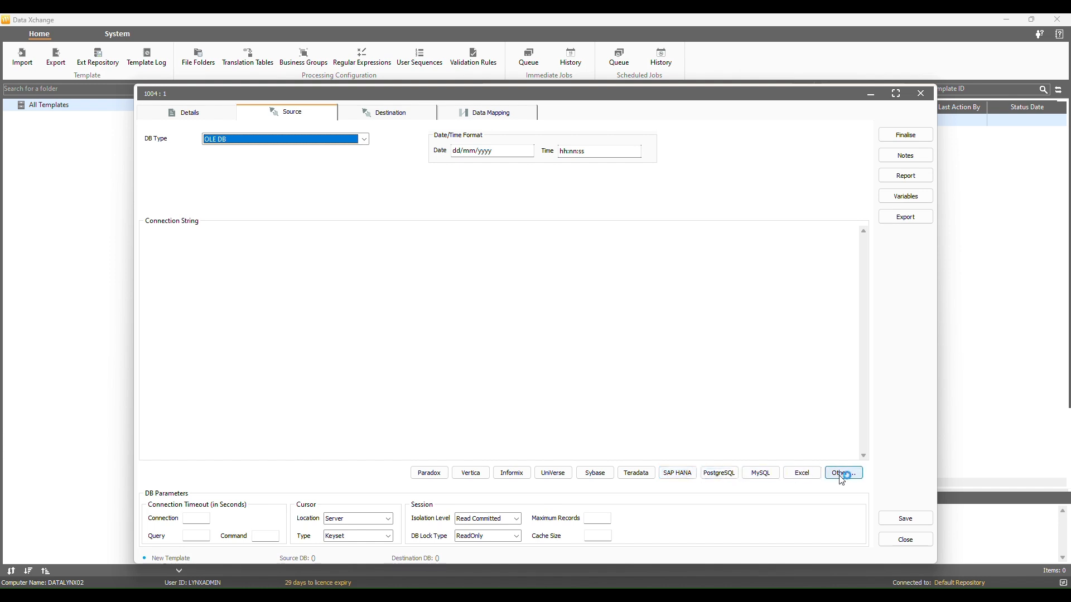
pyautogui.click(808, 479)
pyautogui.click(808, 479)
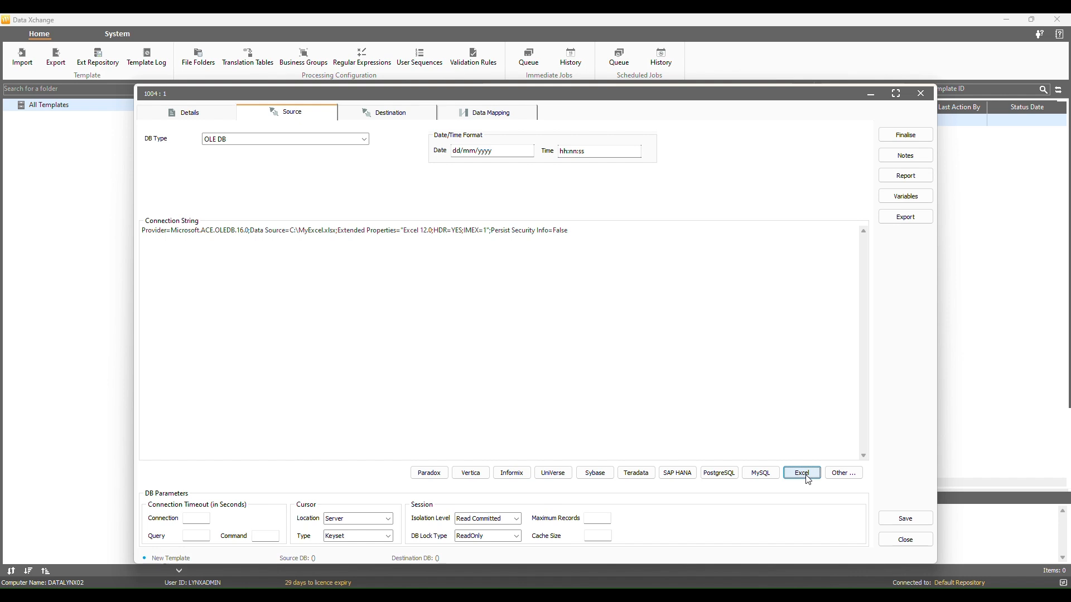
pyautogui.click(677, 473)
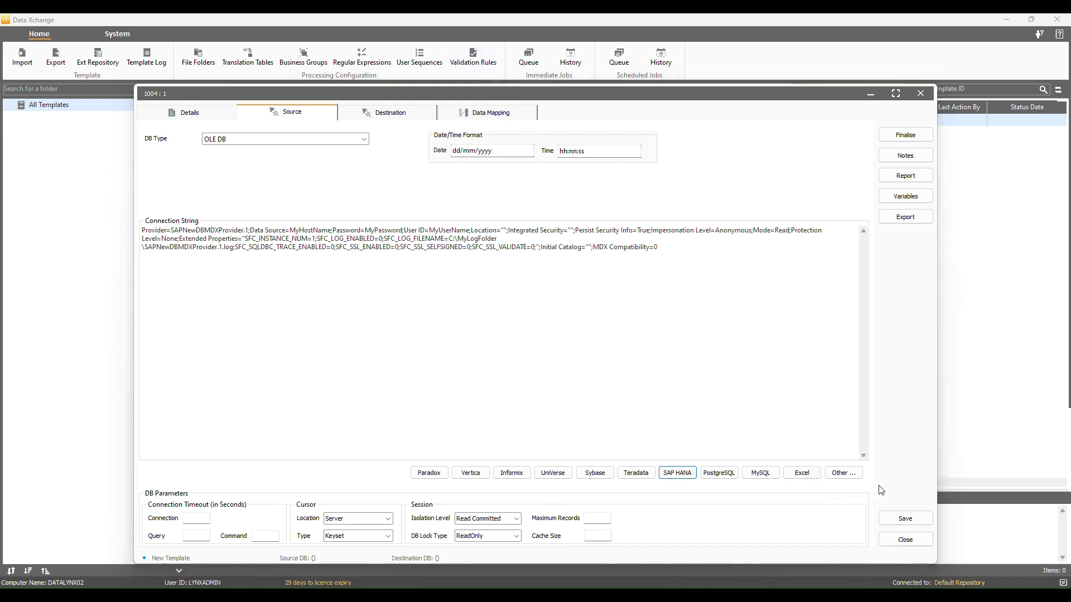
# Explore the other OLE DB data link properties with Microsoft OLE DB Provider for SQL Server, including connection and advanced settings, and cancel
pyautogui.click(847, 473)
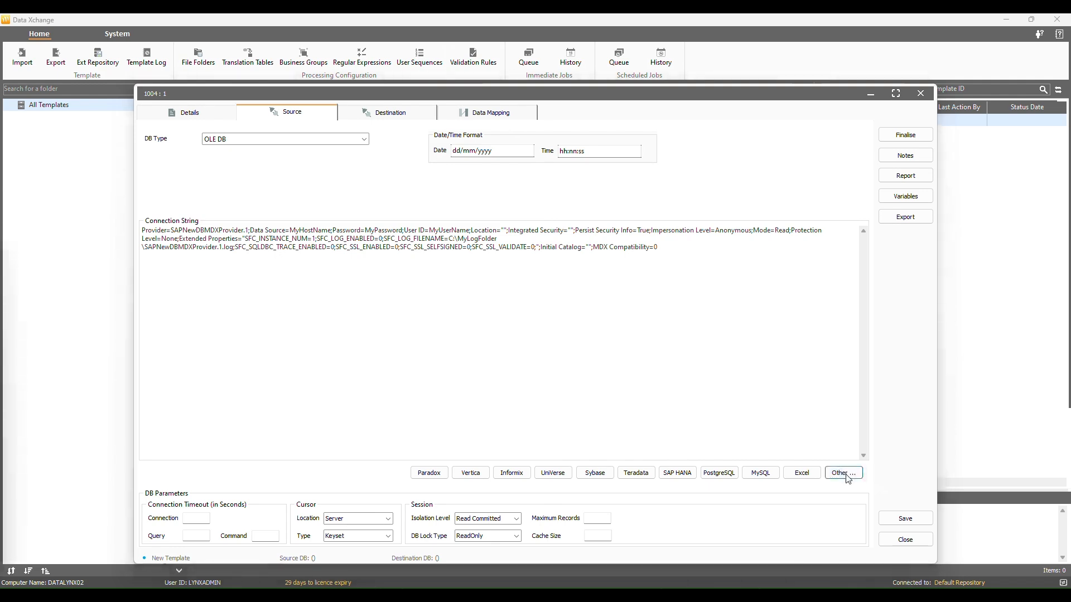
pyautogui.moveTo(349, 410); pyautogui.dragTo(647, 201)
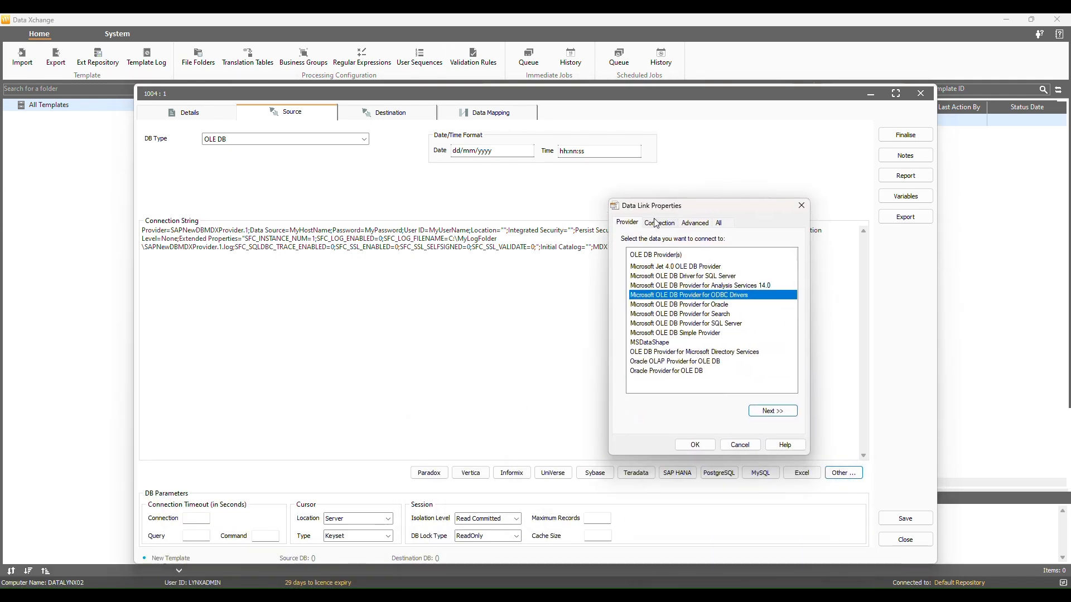
pyautogui.click(697, 304)
pyautogui.click(677, 314)
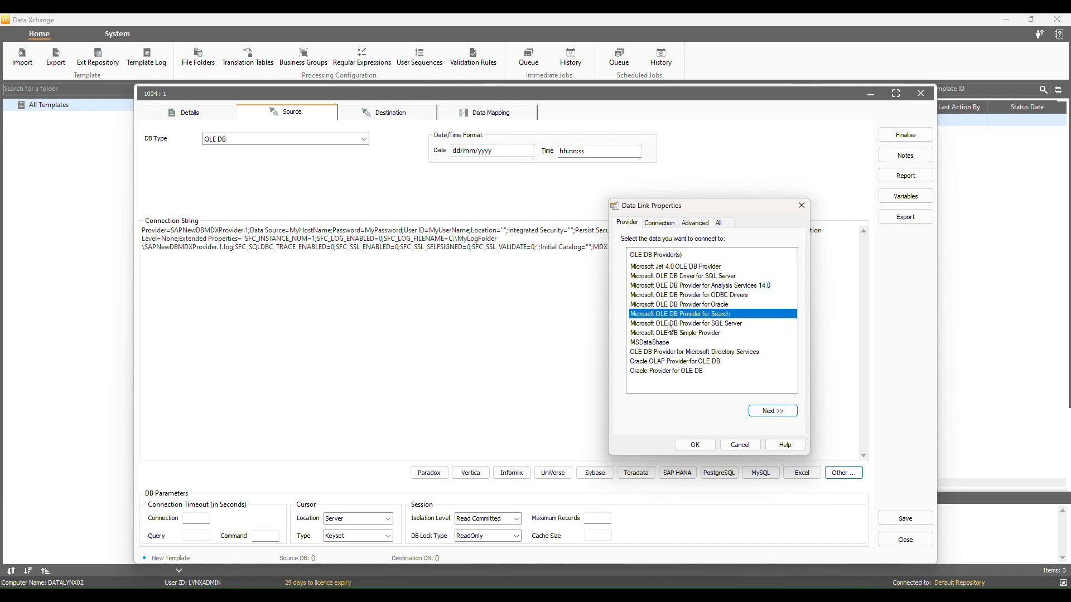
pyautogui.click(669, 324)
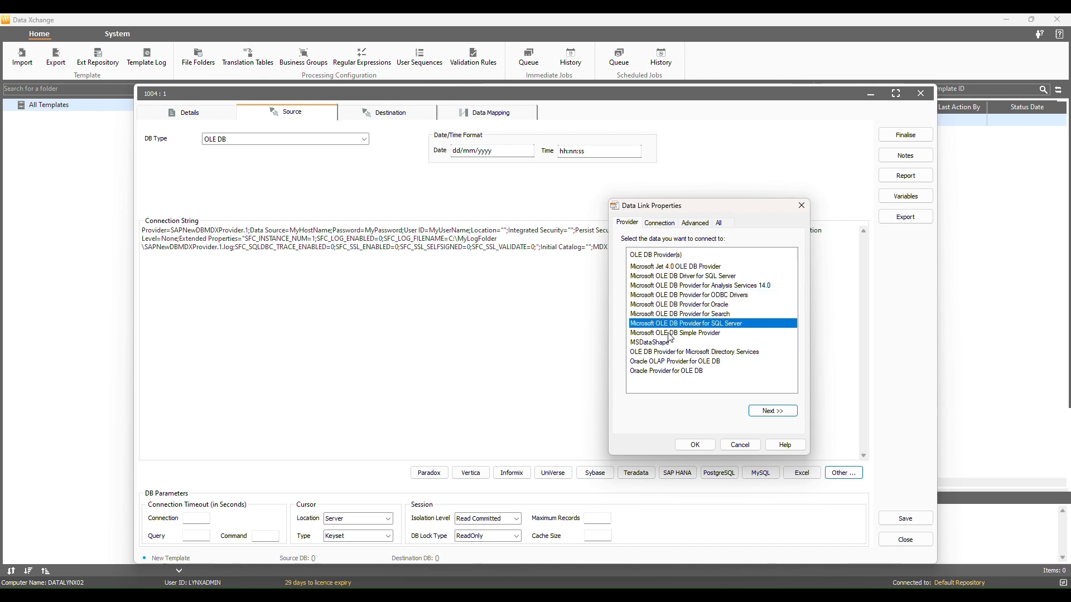
pyautogui.click(477, 34)
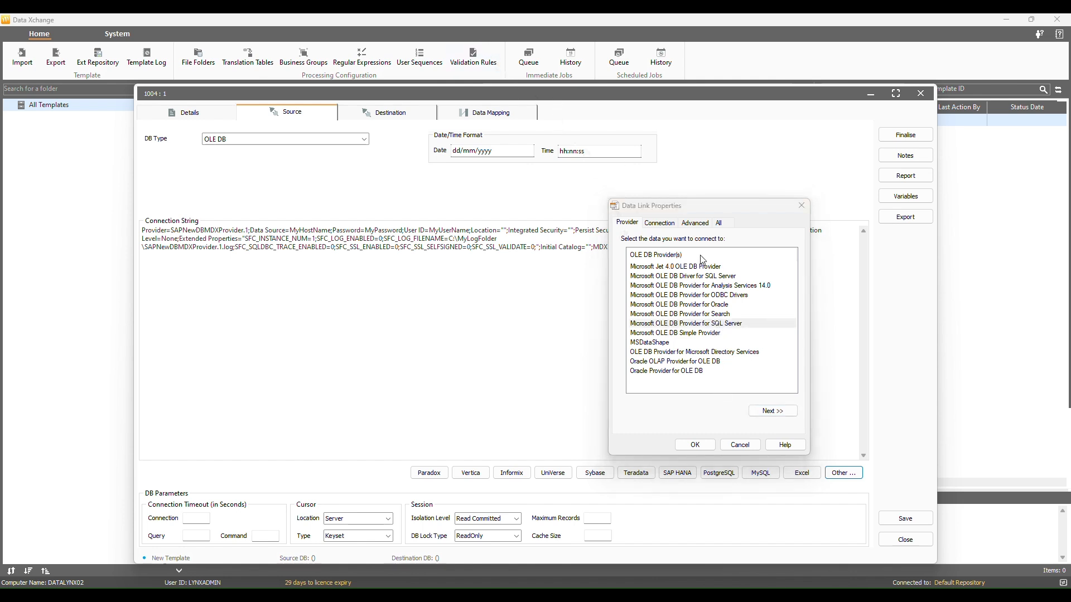
pyautogui.click(660, 223)
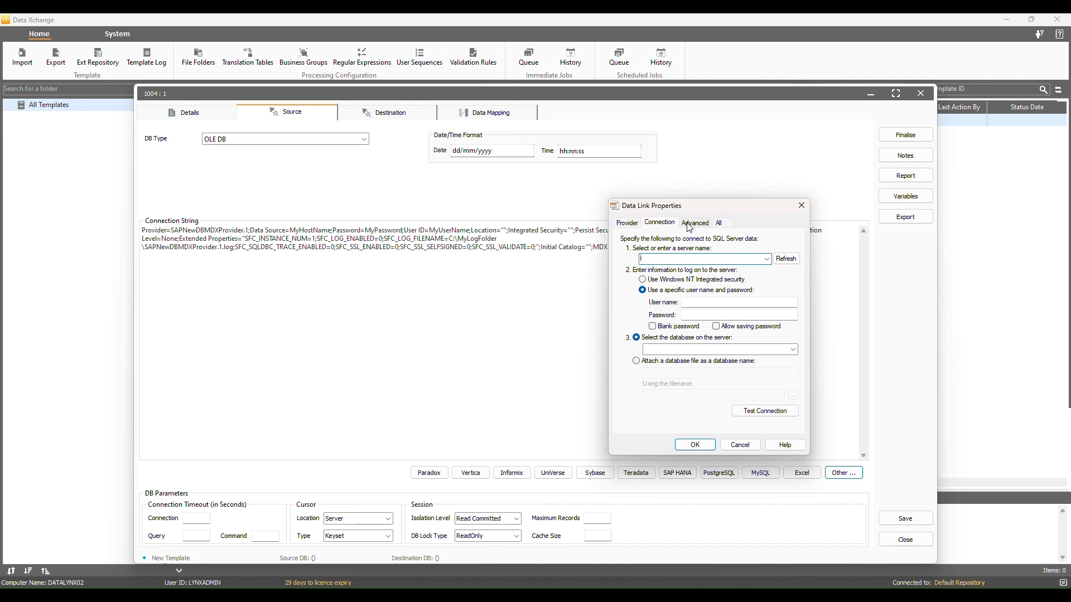
pyautogui.click(689, 225)
pyautogui.click(661, 223)
pyautogui.click(746, 446)
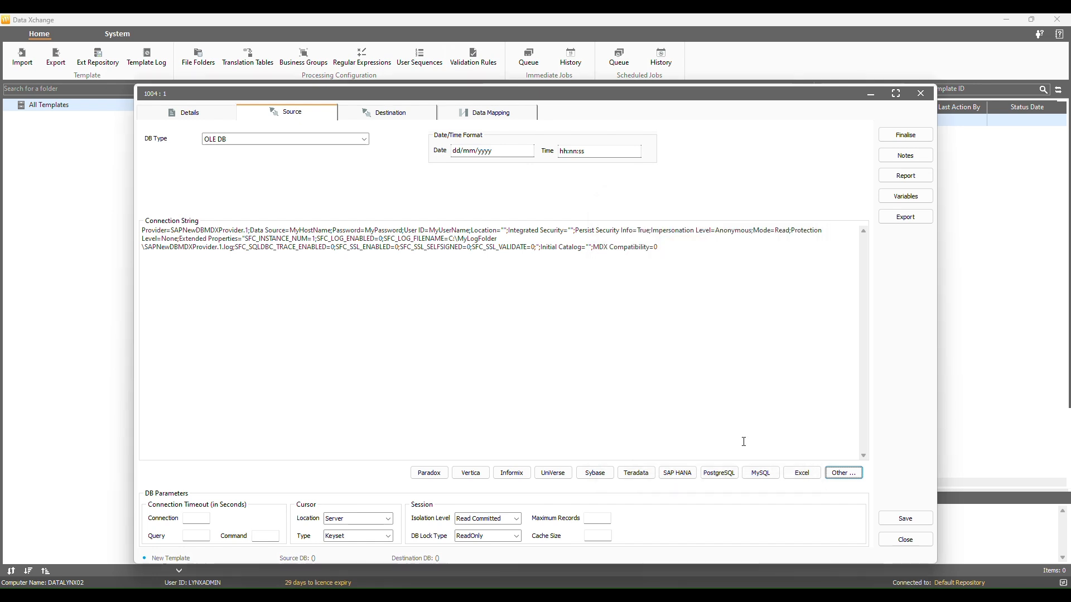
# Try Delimited as the source database type with Has Header set to Yes
pyautogui.click(364, 139)
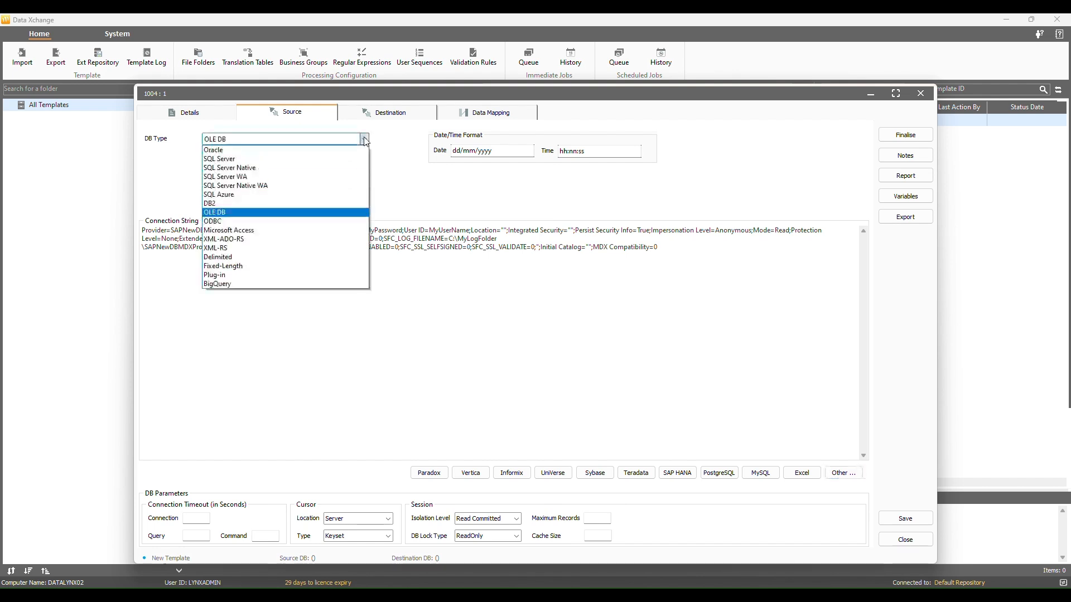
pyautogui.click(263, 258)
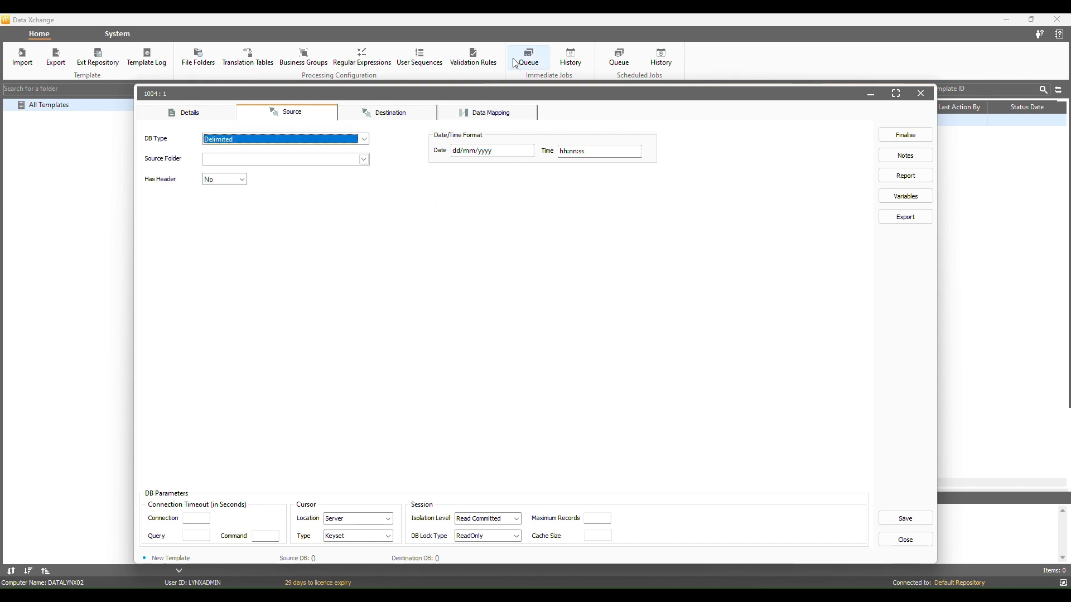
pyautogui.click(480, 32)
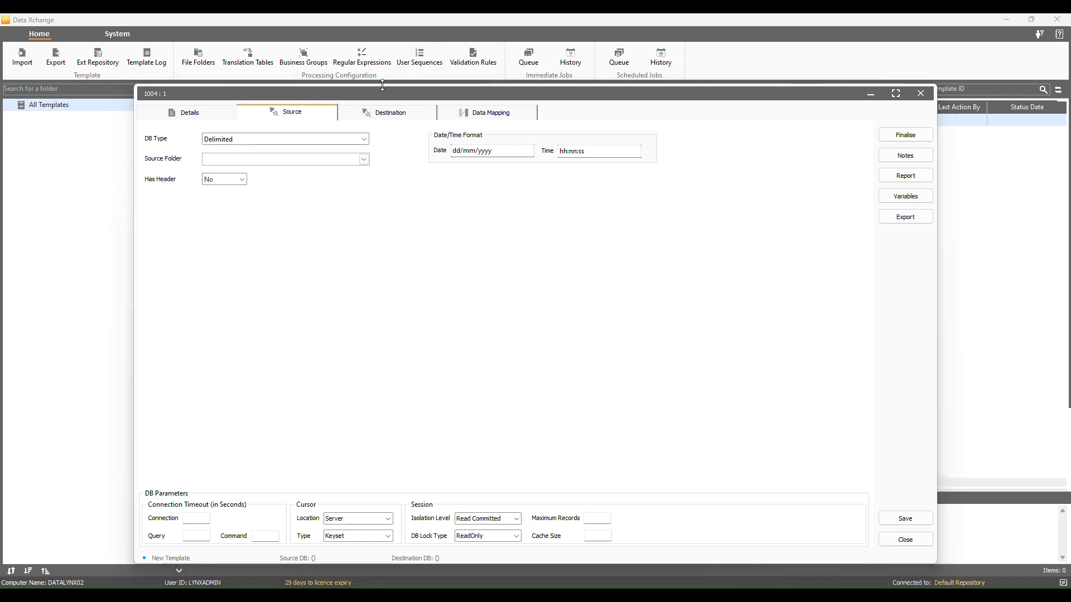
pyautogui.click(243, 180)
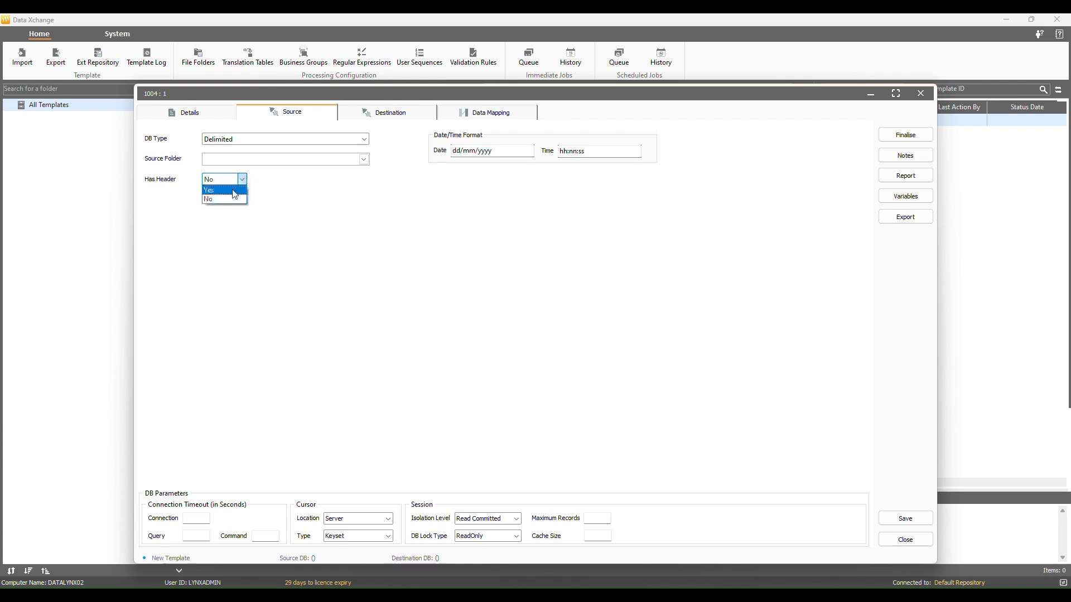
pyautogui.click(228, 192)
pyautogui.click(244, 179)
# Set the source database type to SQL Server with Datalynx02\SQLEXPRESS as the database server
pyautogui.click(369, 143)
pyautogui.click(365, 138)
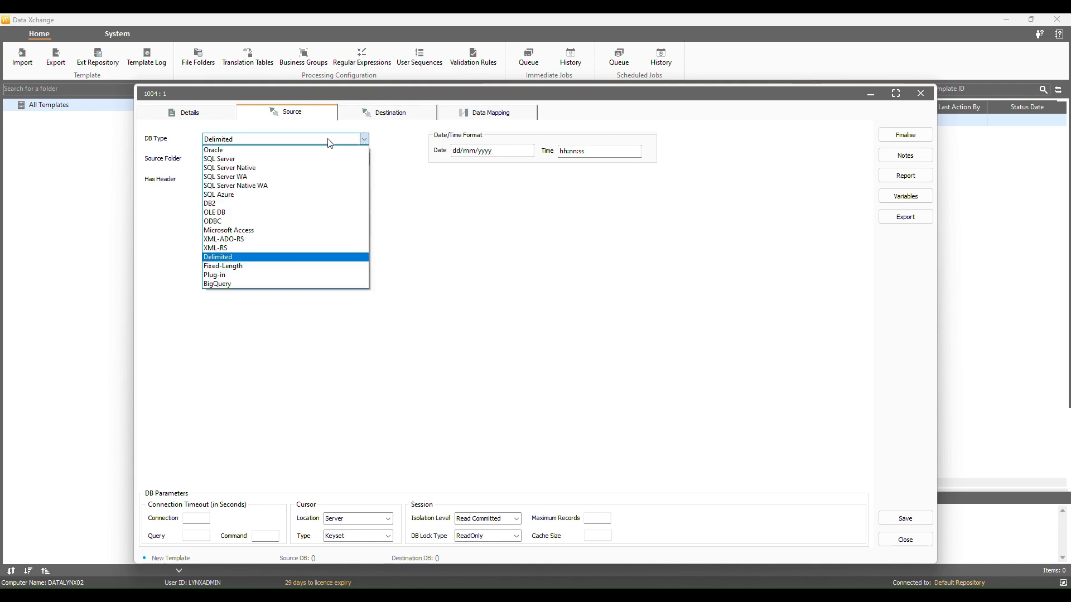
pyautogui.click(232, 160)
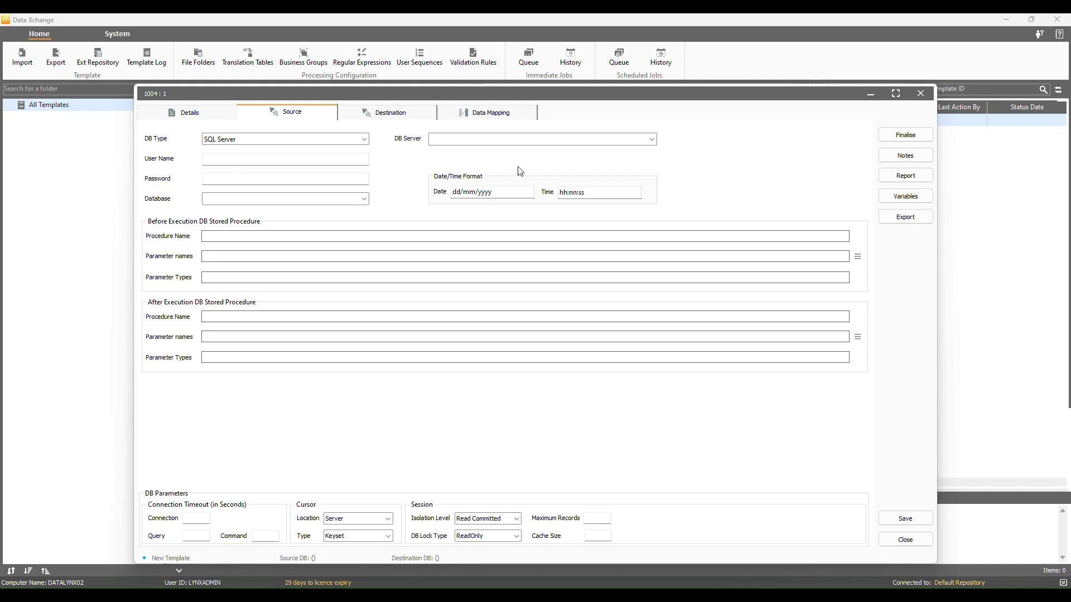
pyautogui.click(492, 144)
pyautogui.write('Datalynx02\\SQLEXPRESS')
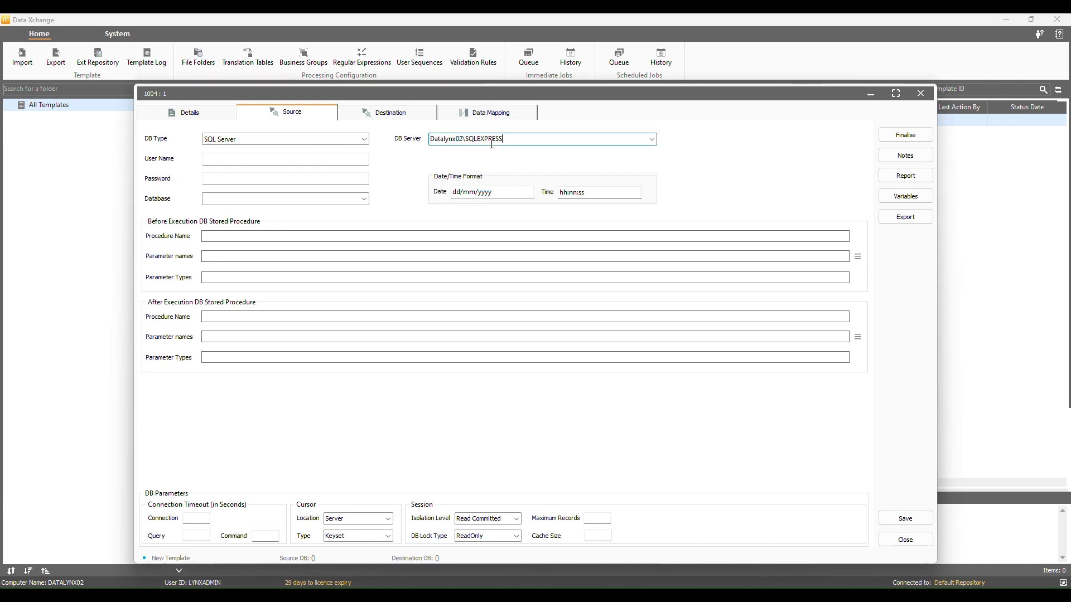
# Enter the source user name dx_user and the database password, and select the AdventureWorks2019 database
pyautogui.click(214, 159)
pyautogui.write('dx_user')
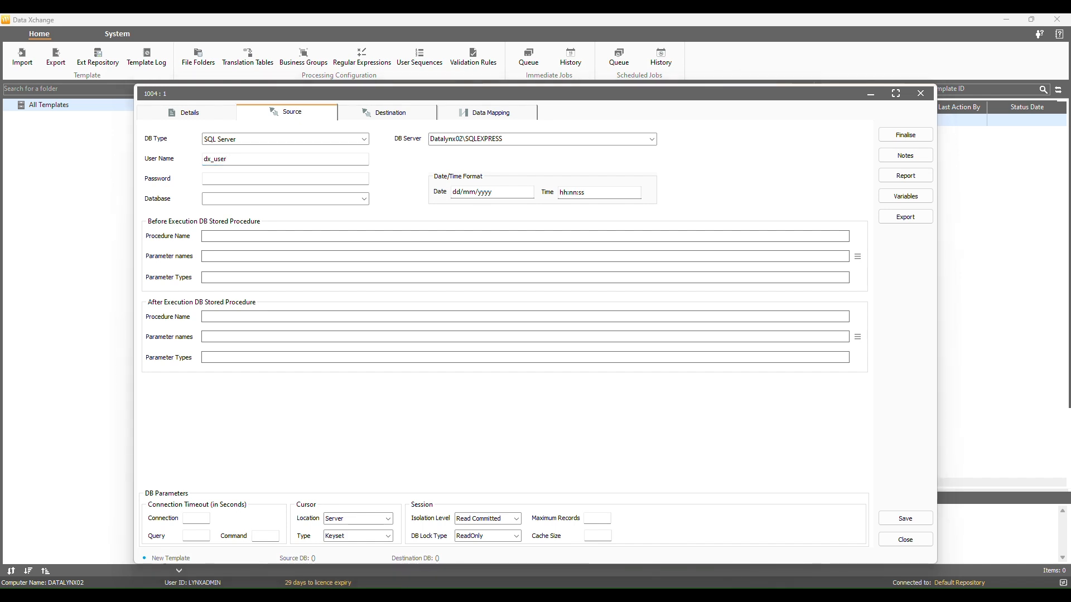
pyautogui.click(242, 178)
pyautogui.hotkey('ctrl', 'v')
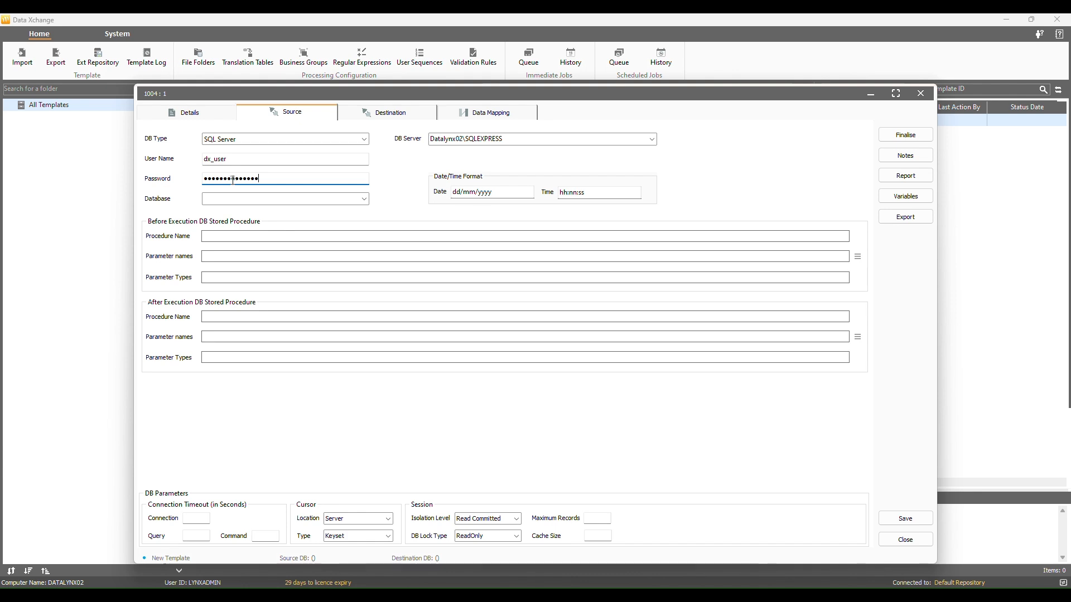
pyautogui.click(363, 199)
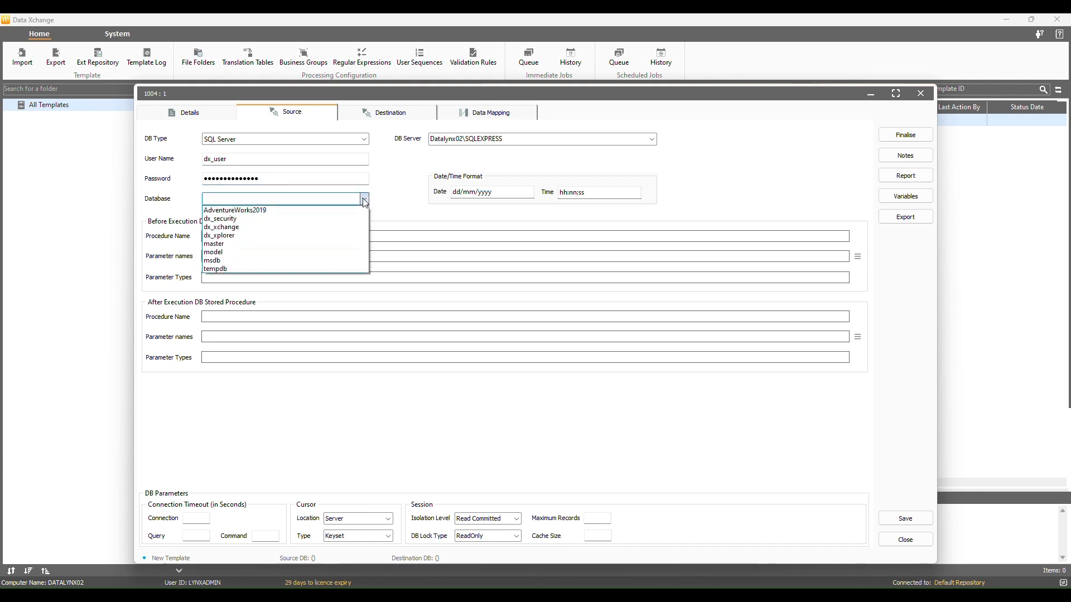
pyautogui.click(253, 211)
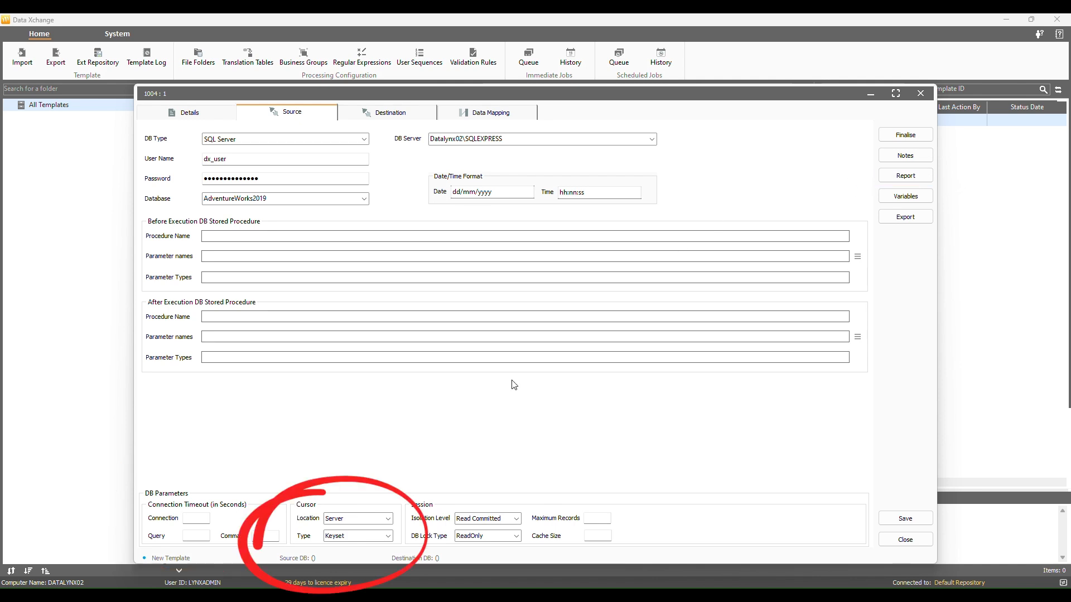
# Examine the available options for the source's cursor location, cursor type, session isolation level and database lock type
pyautogui.click(389, 520)
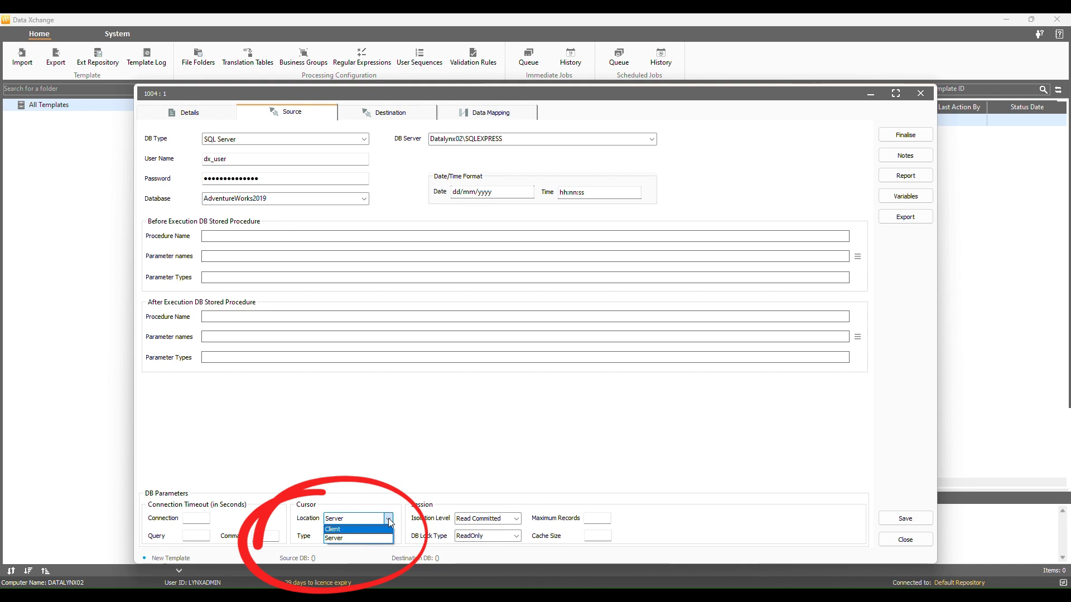
pyautogui.click(389, 523)
pyautogui.click(389, 536)
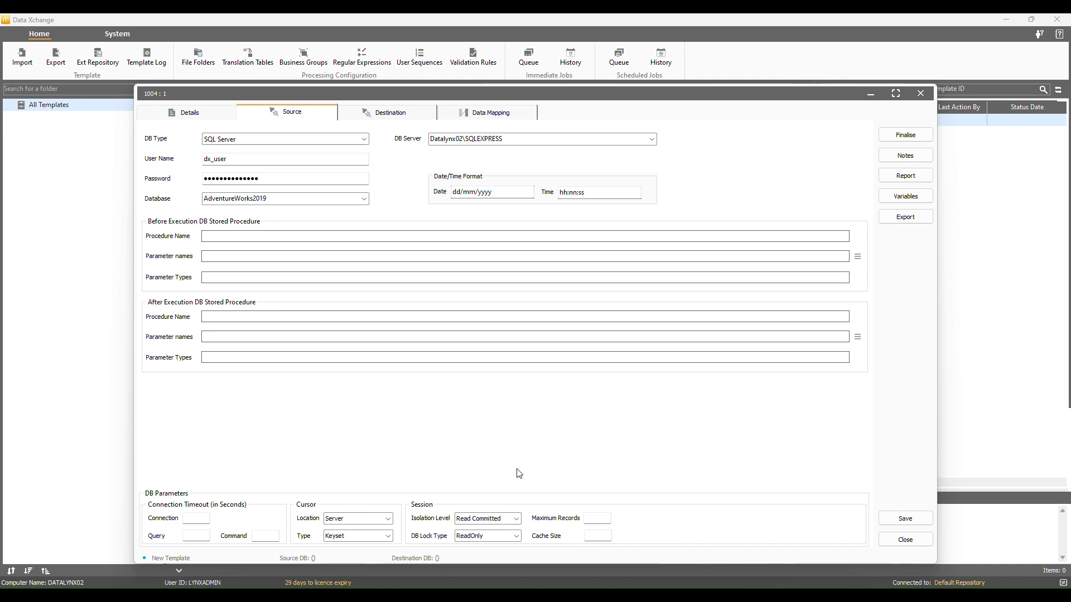
pyautogui.click(516, 519)
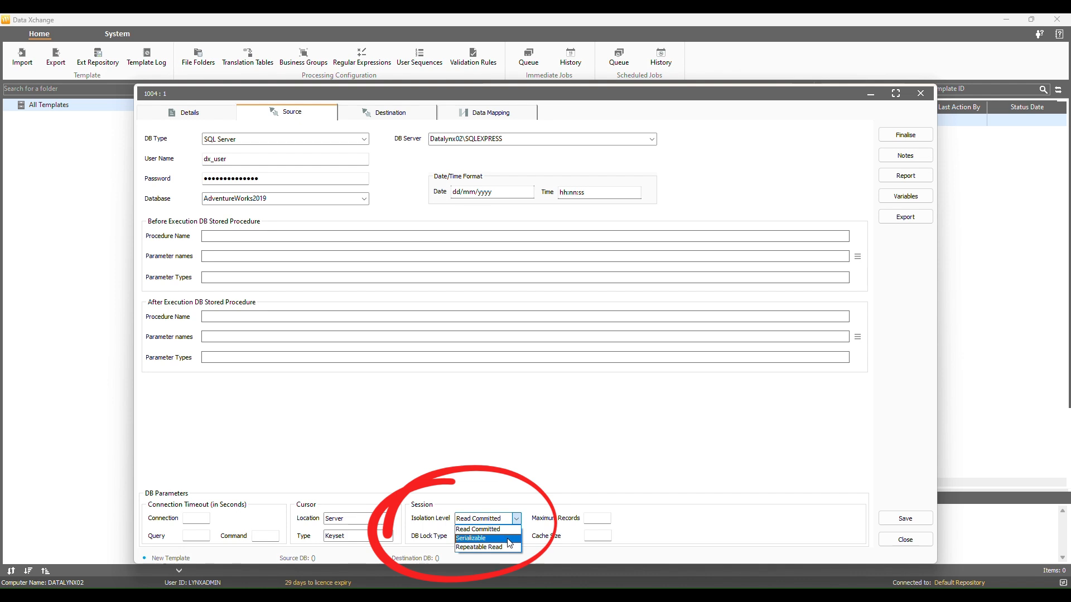
pyautogui.click(536, 504)
pyautogui.click(517, 536)
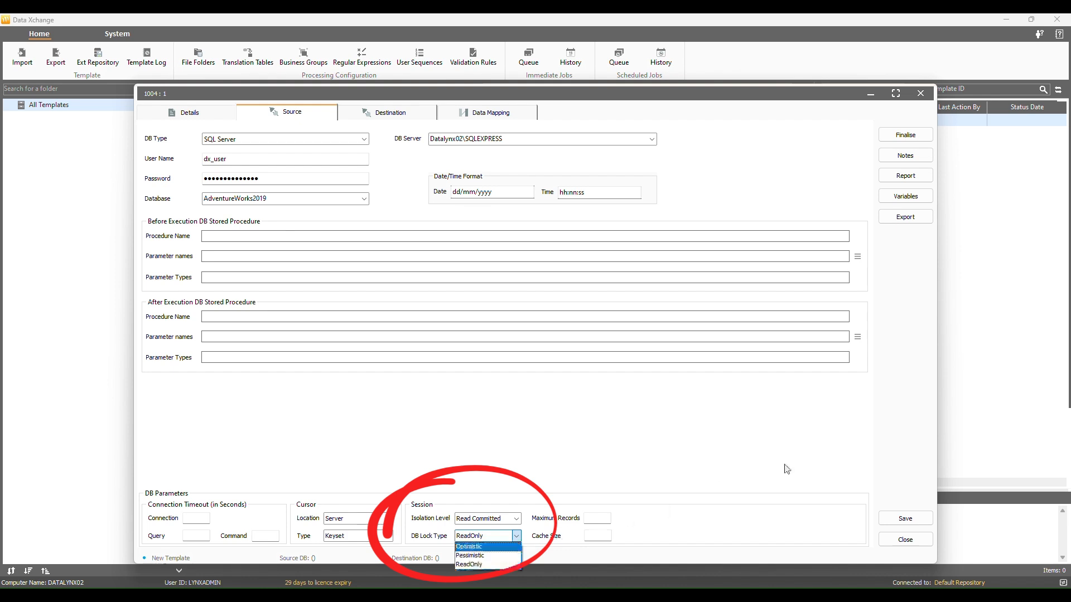
# Choose ReadOnly as the source session's database lock type
pyautogui.click(503, 565)
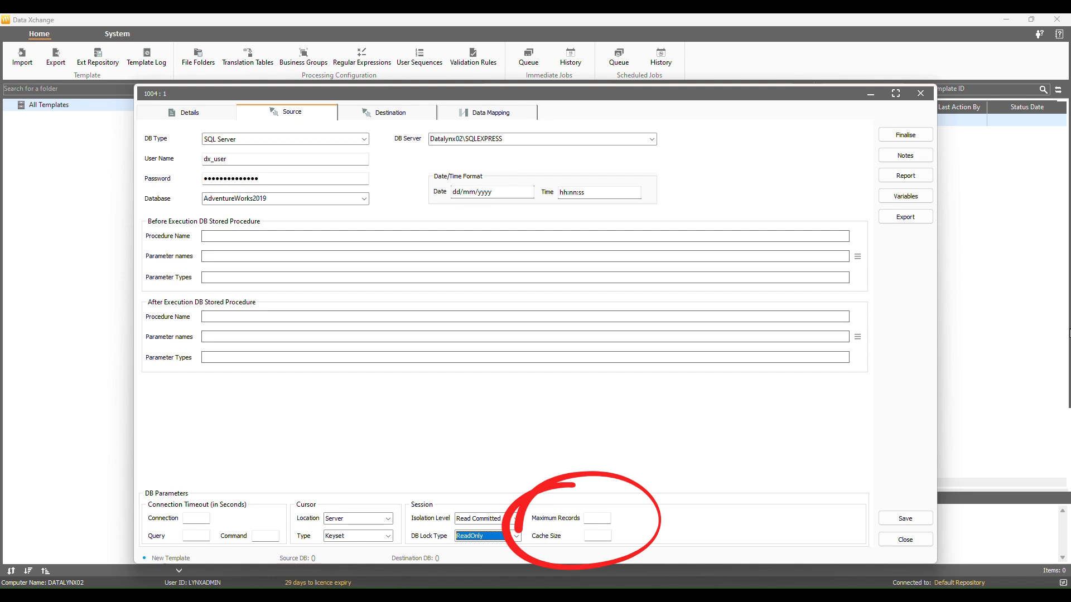
# Try Oracle as the destination database type and check its user name and password fields
pyautogui.click(367, 114)
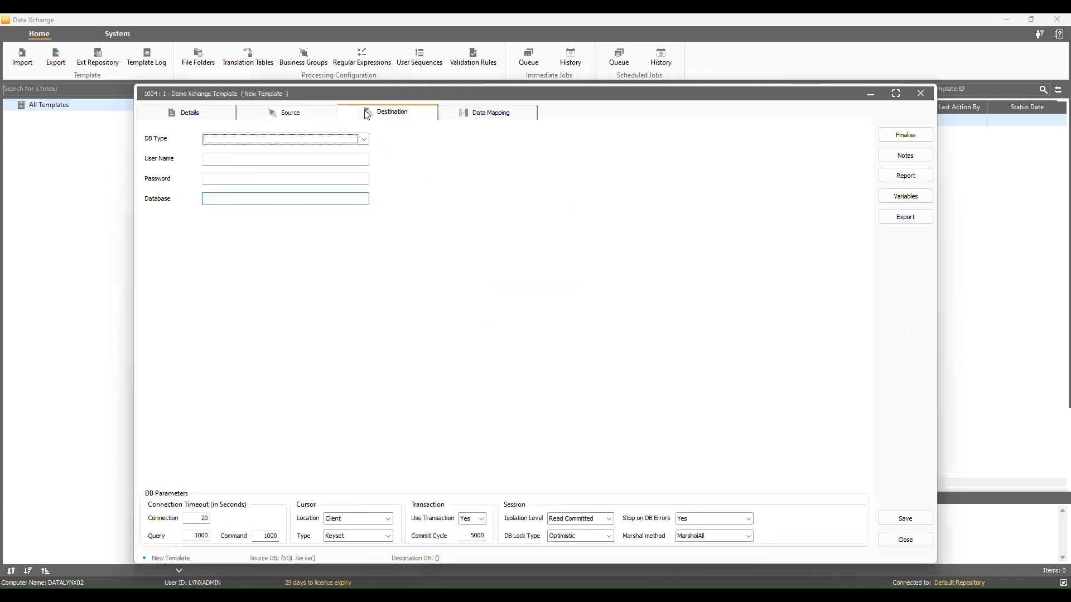
pyautogui.click(364, 140)
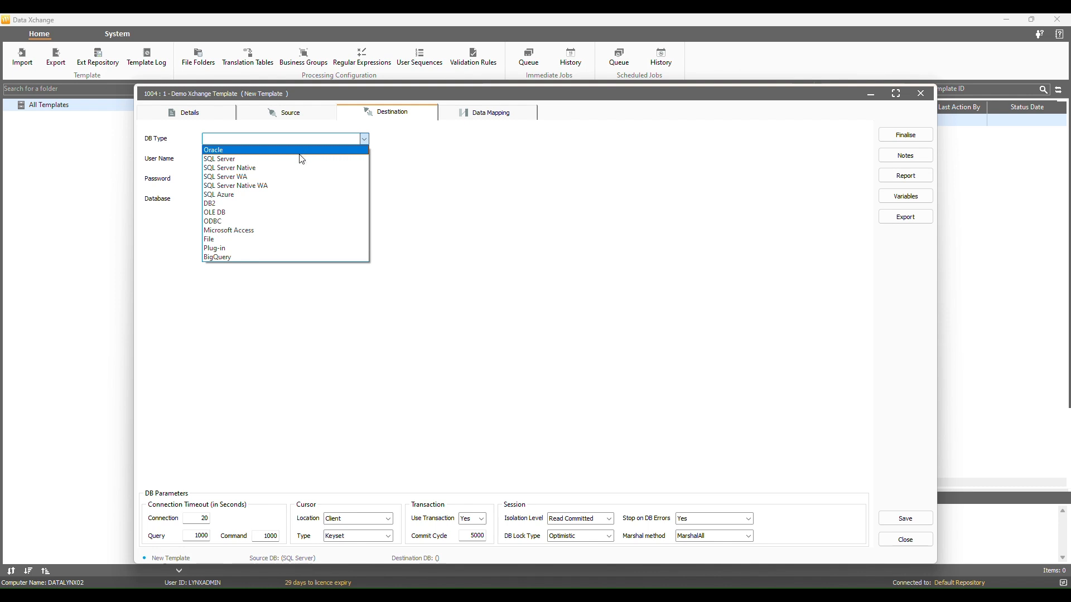
pyautogui.press('Return')
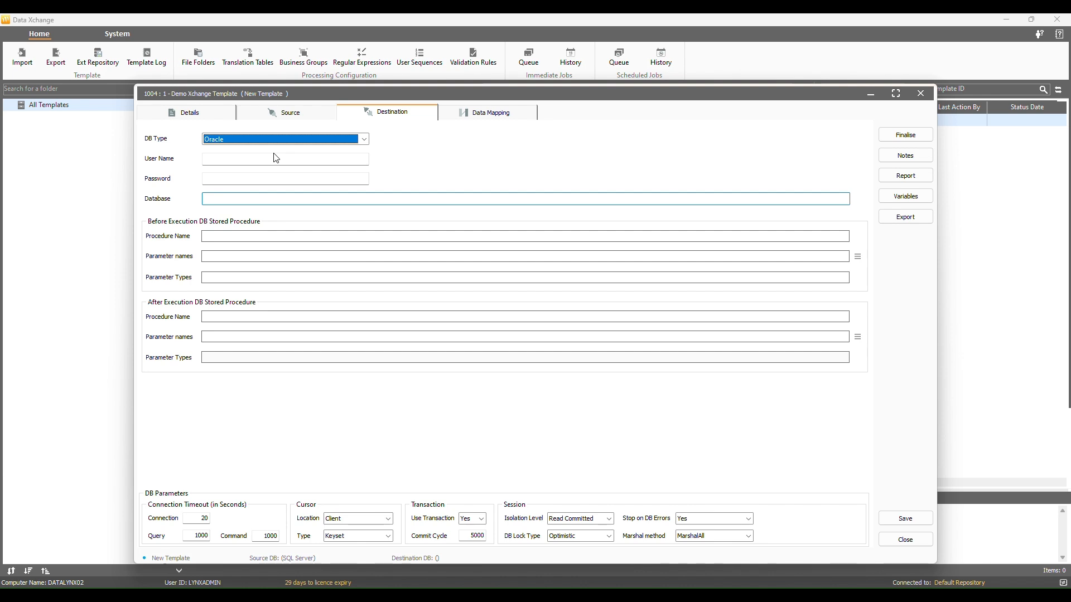
pyautogui.click(272, 158)
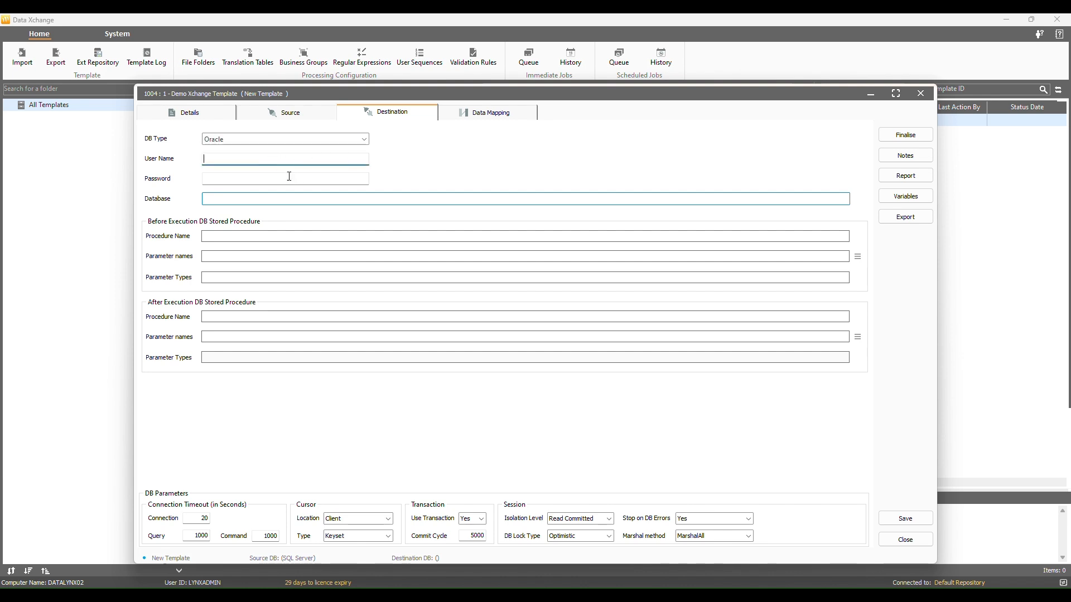
pyautogui.click(278, 183)
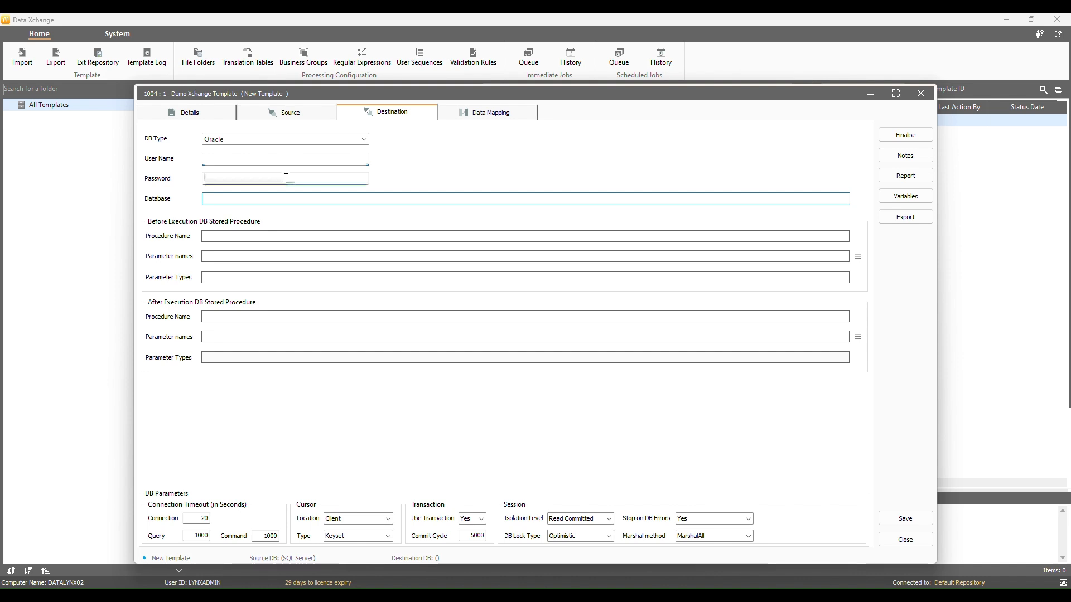
# Try SQL Server as the destination database type with MarshalAll as the marshal method
pyautogui.click(365, 145)
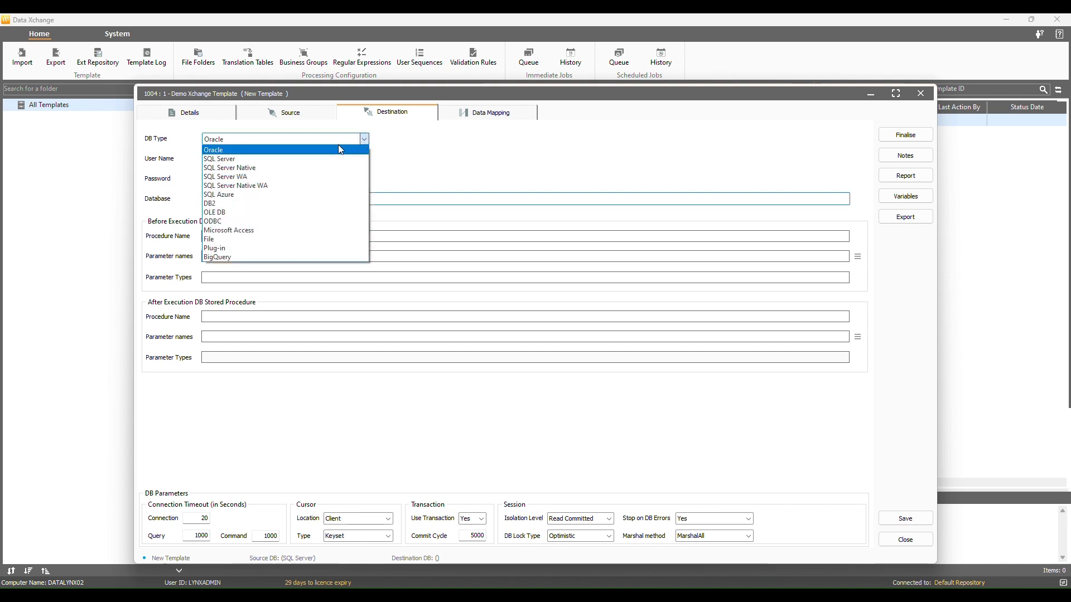
pyautogui.click(277, 161)
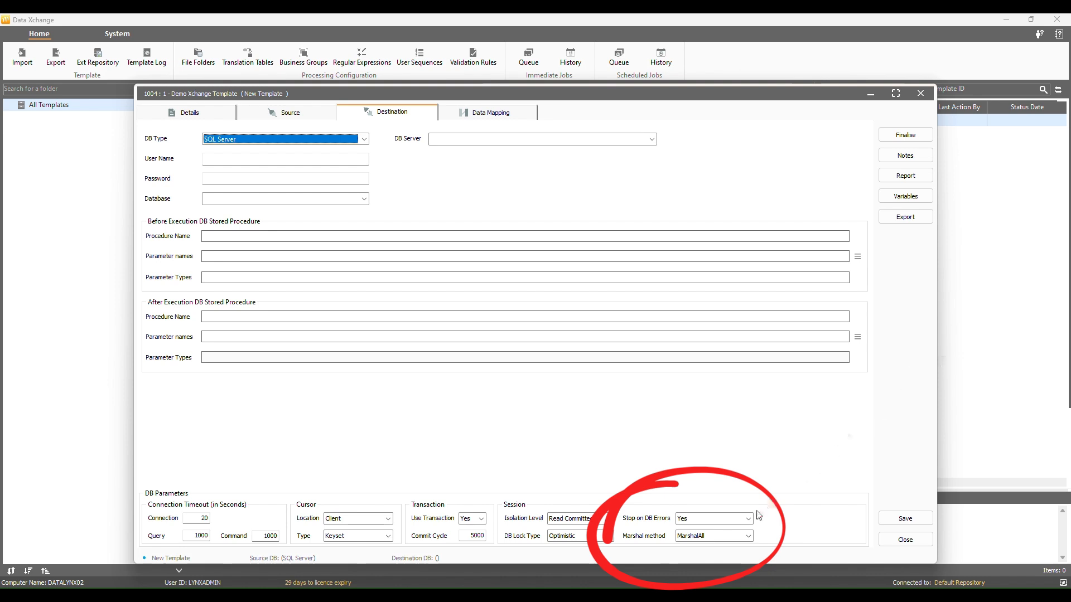
pyautogui.click(747, 537)
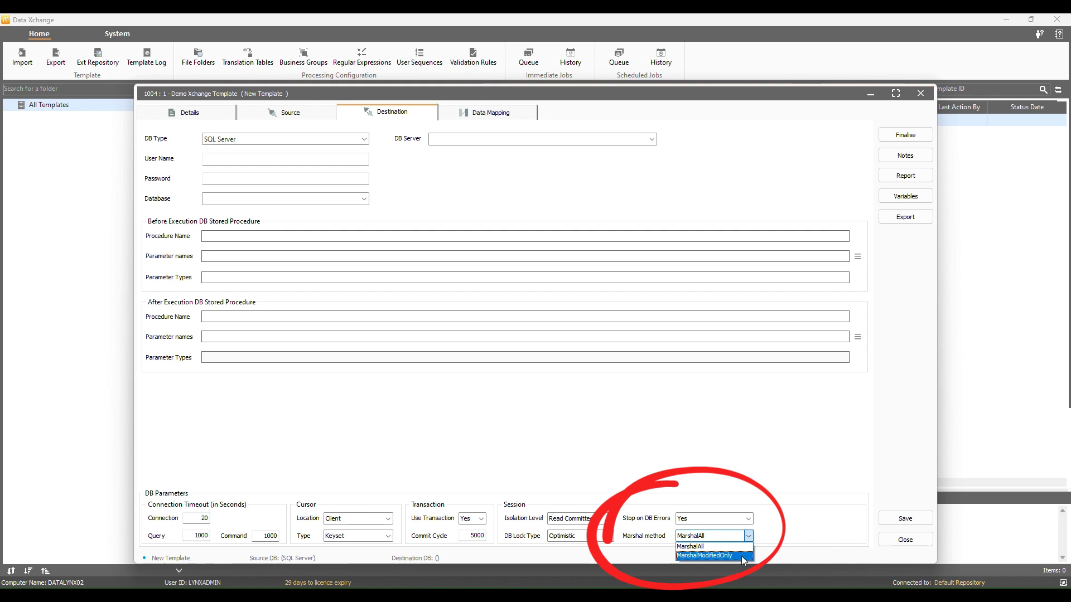
pyautogui.click(724, 548)
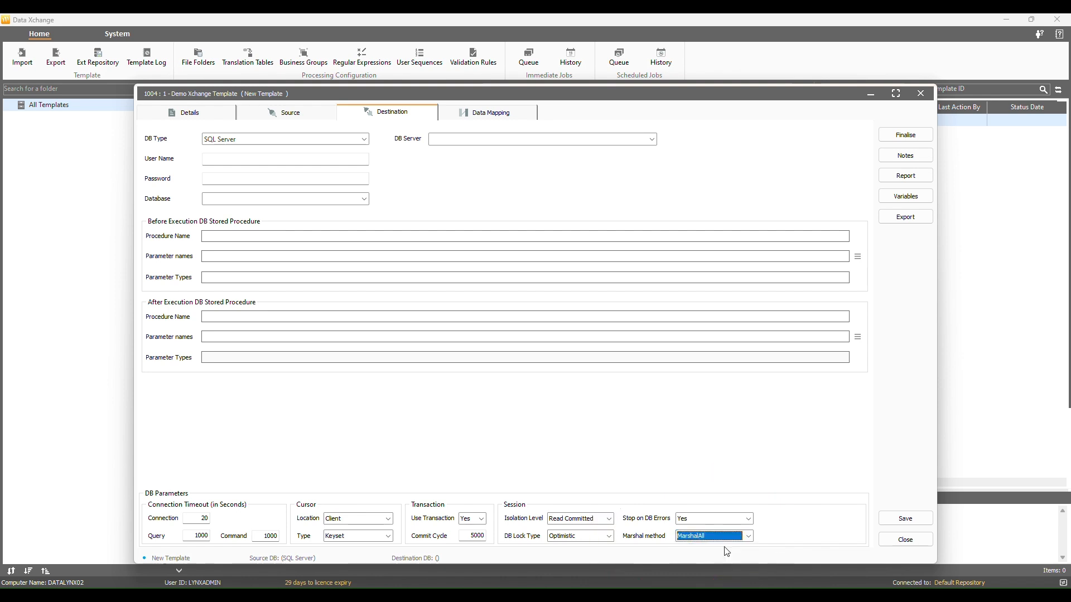
# Set the destination database type to File with ANSI encoding, and check the format codes for the default date
pyautogui.click(364, 139)
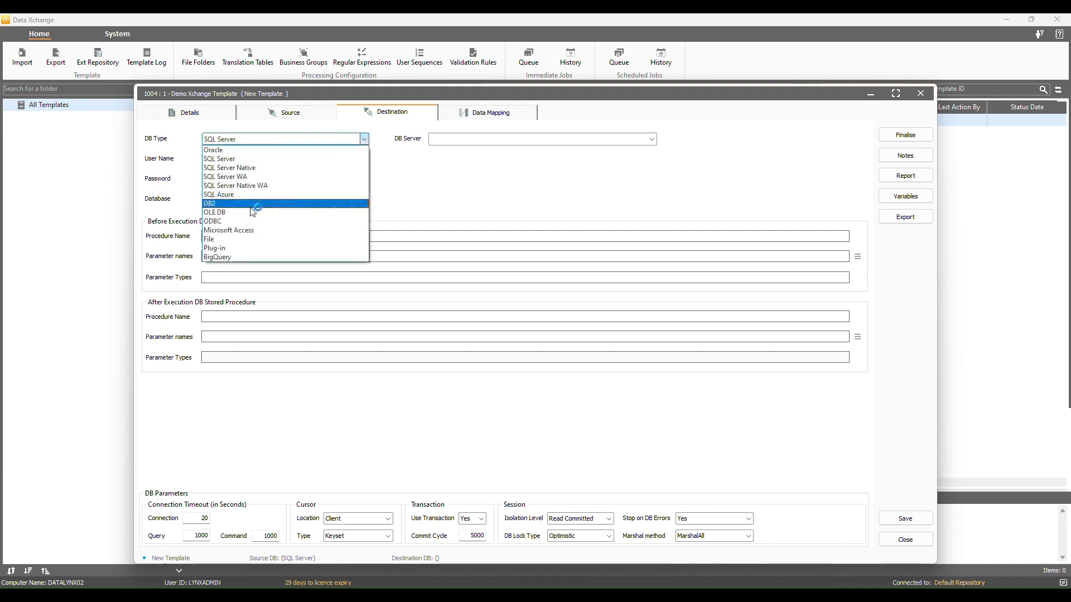
pyautogui.click(234, 240)
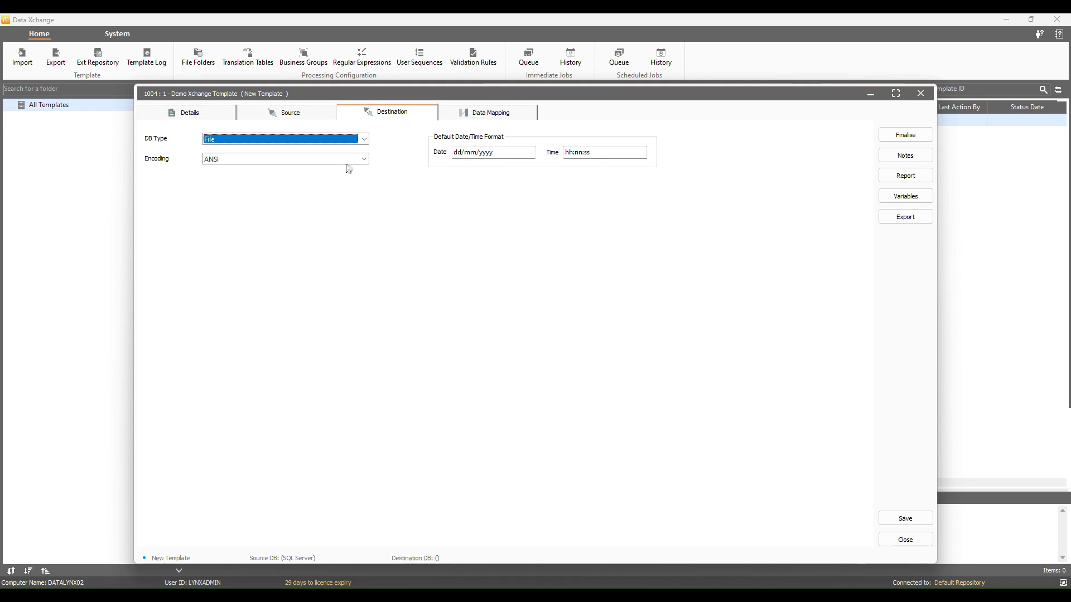
pyautogui.click(364, 159)
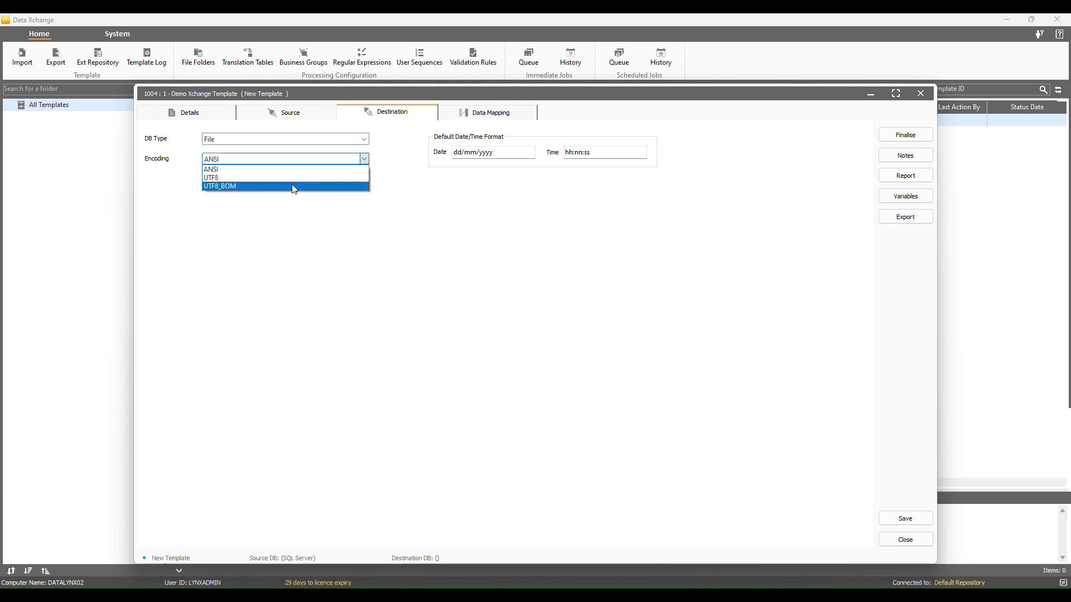
pyautogui.click(315, 170)
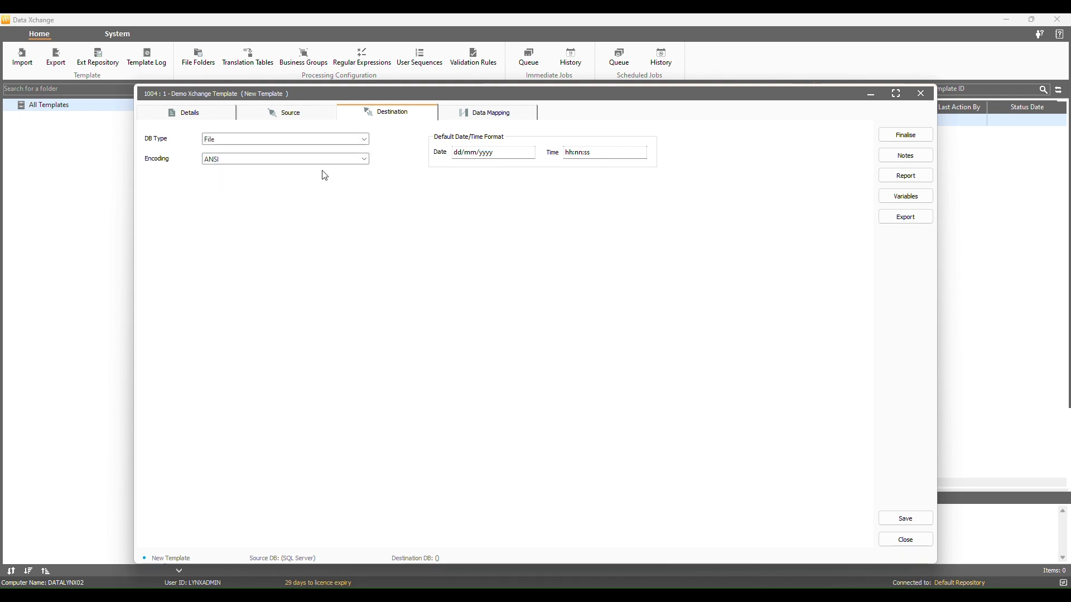
pyautogui.click(527, 155)
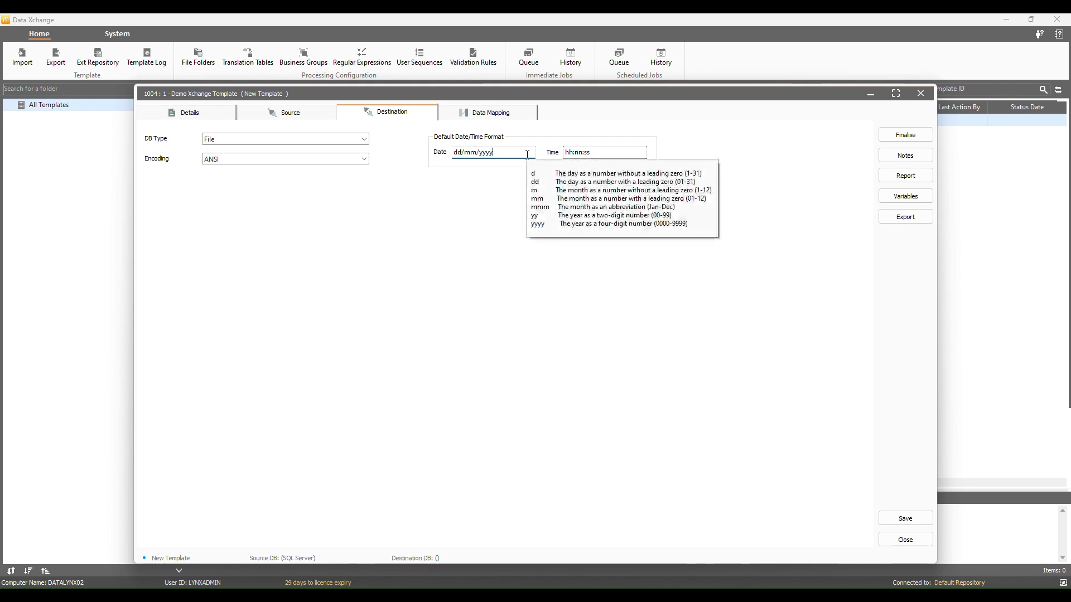